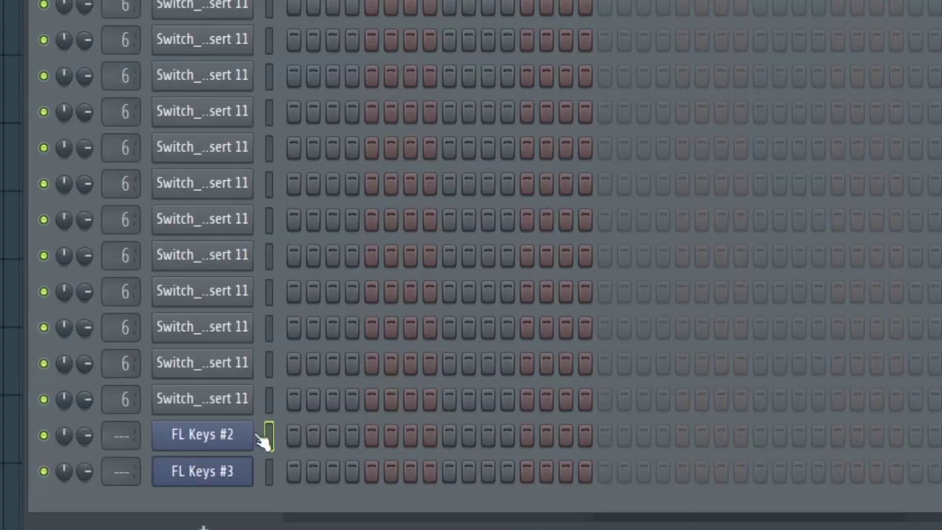
Step: Open the FL Keys #2 instrument from the Channel rack
{"action": "left_click", "coordinate": [206, 433]}
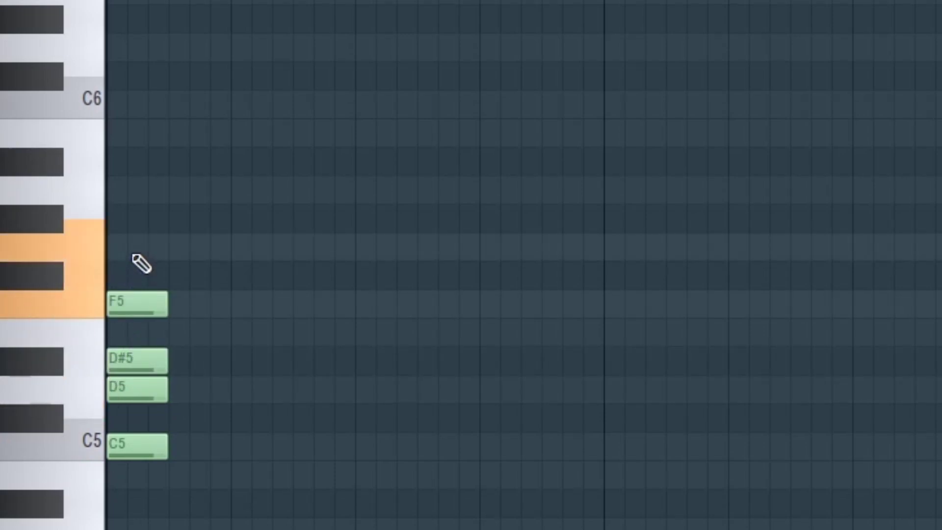
Step: Add A5 and A#5 above G5 at bar 1, then try stamping a Major scale
{"action": "left_click", "coordinate": [120, 189]}
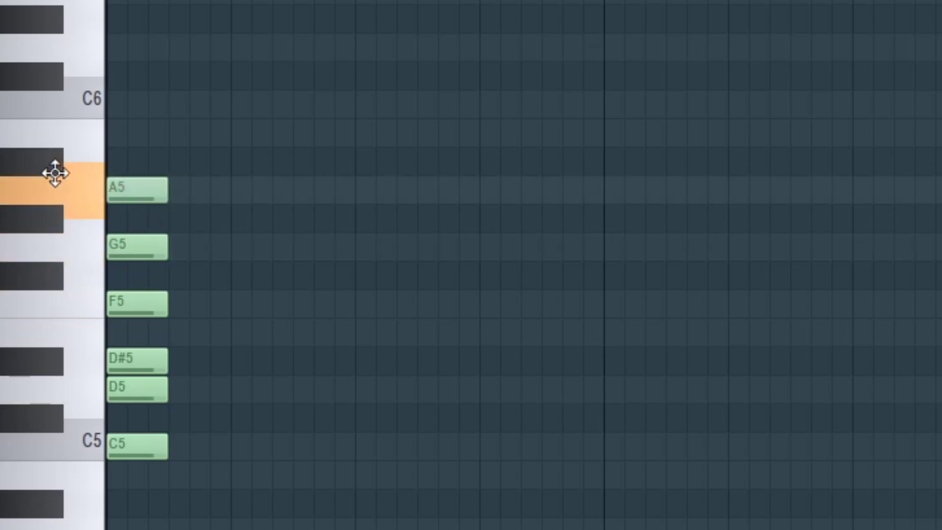
{"action": "left_click", "coordinate": [135, 167]}
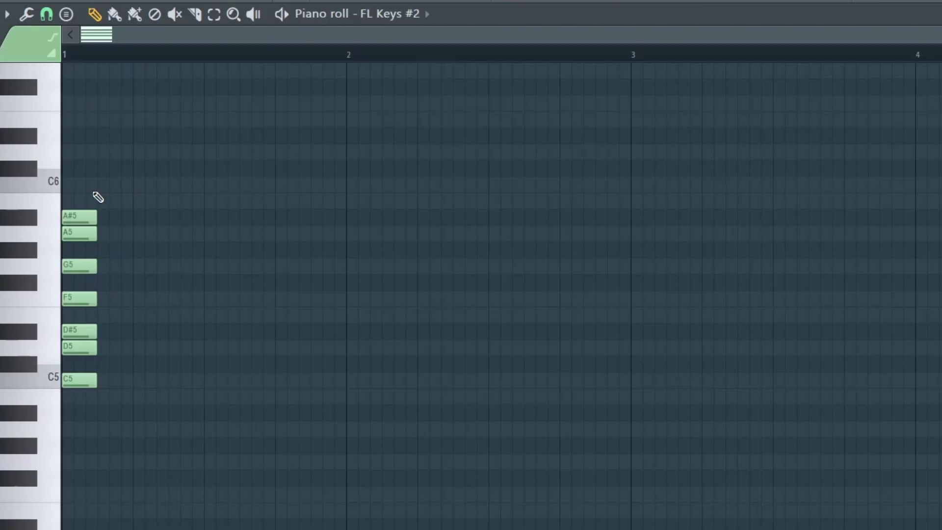
{"action": "left_click", "coordinate": [66, 14]}
{"action": "left_click", "coordinate": [174, 253]}
{"action": "left_click", "coordinate": [109, 424]}
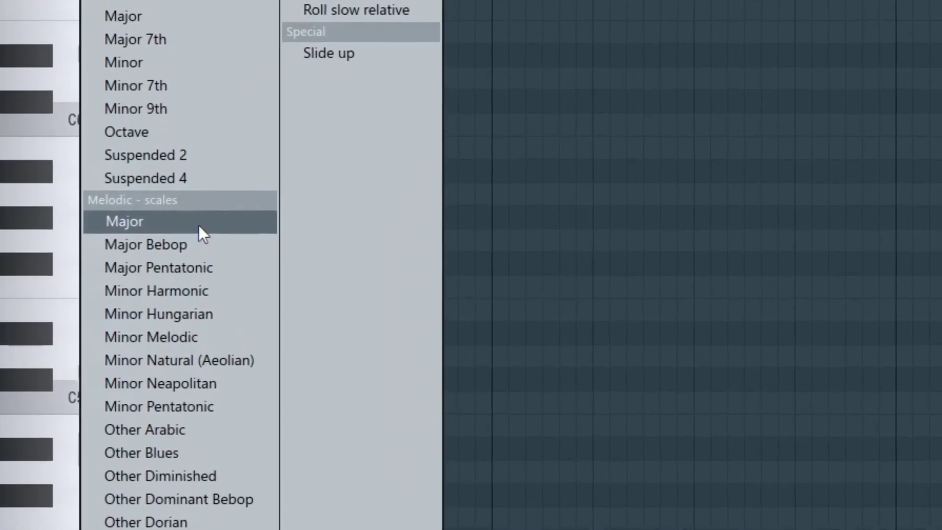
{"action": "left_click", "coordinate": [172, 240]}
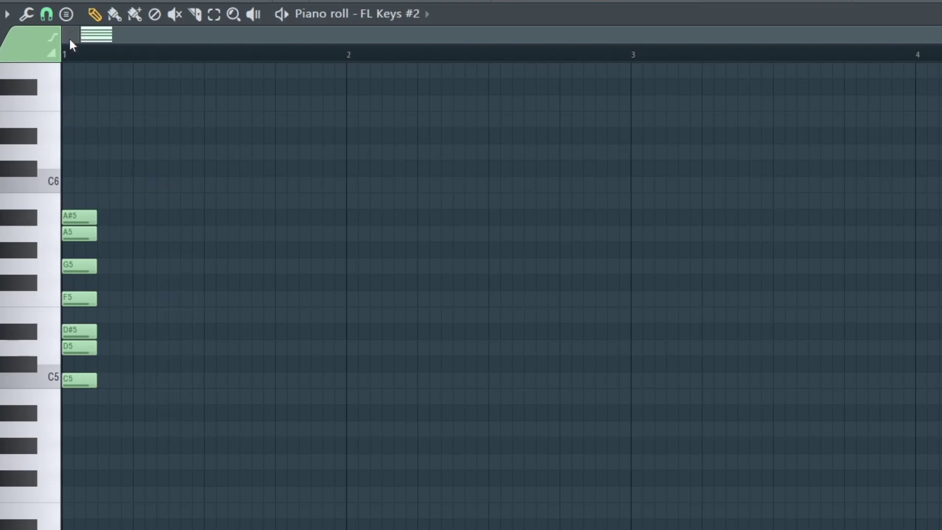
{"action": "left_click", "coordinate": [65, 15]}
Step: Stamp a Minor scale in the second column and a Minor Natural (Aeolian) scale in the third
{"action": "left_click", "coordinate": [109, 158]}
{"action": "left_click", "coordinate": [121, 380]}
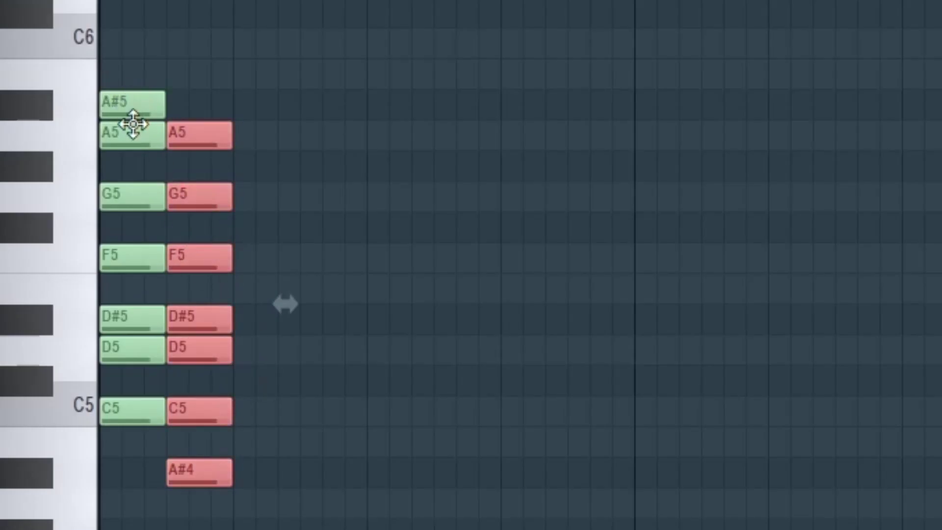
{"action": "mouse_move", "coordinate": [201, 346]}
{"action": "left_mouse_down"}
{"action": "mouse_move", "coordinate": [267, 338]}
{"action": "mouse_move", "coordinate": [202, 346]}
{"action": "left_mouse_up"}
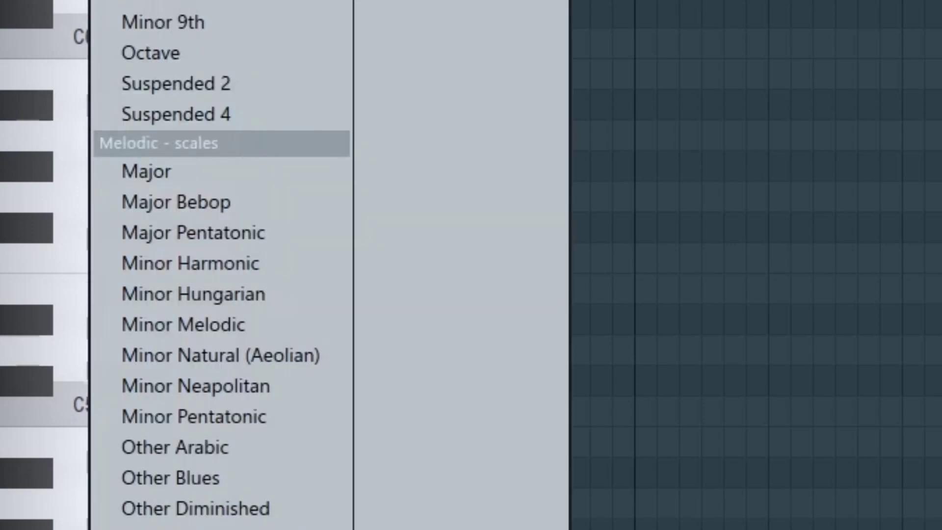
{"action": "left_click", "coordinate": [221, 354]}
{"action": "left_click", "coordinate": [246, 450]}
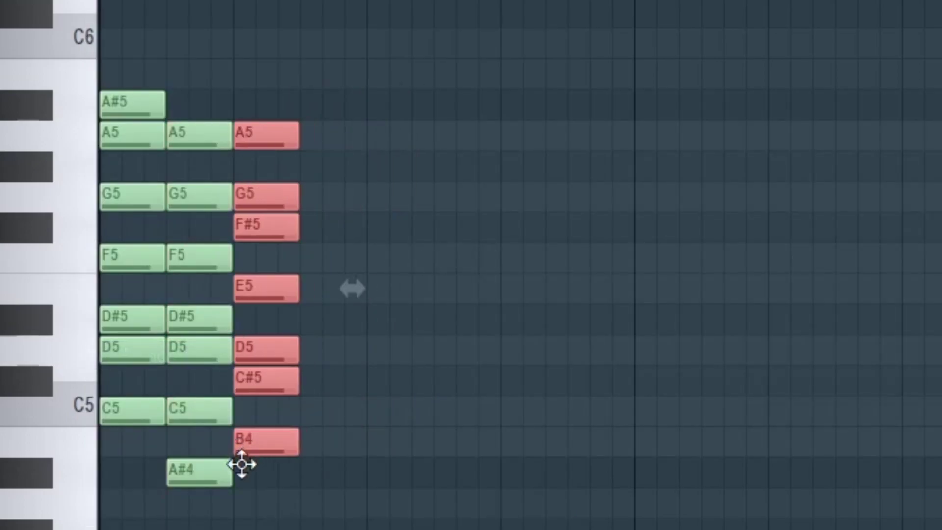
{"action": "left_click_drag", "start_coordinate": [242, 463], "coordinate": [242, 512]}
Step: Marquee-select the third, middle and right-hand note columns to check the stamped scales
{"action": "left_click_drag", "start_coordinate": [371, 355], "coordinate": [426, 411]}
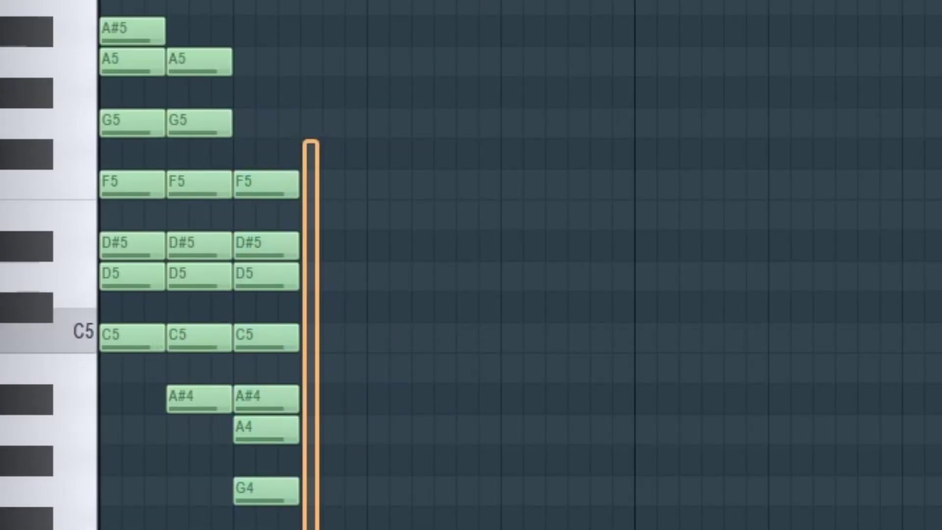
{"action": "left_click_drag", "start_coordinate": [311, 142], "coordinate": [234, 143]}
{"action": "scroll", "coordinate": [381, 337], "scroll_direction": "up", "scroll_amount": 3}
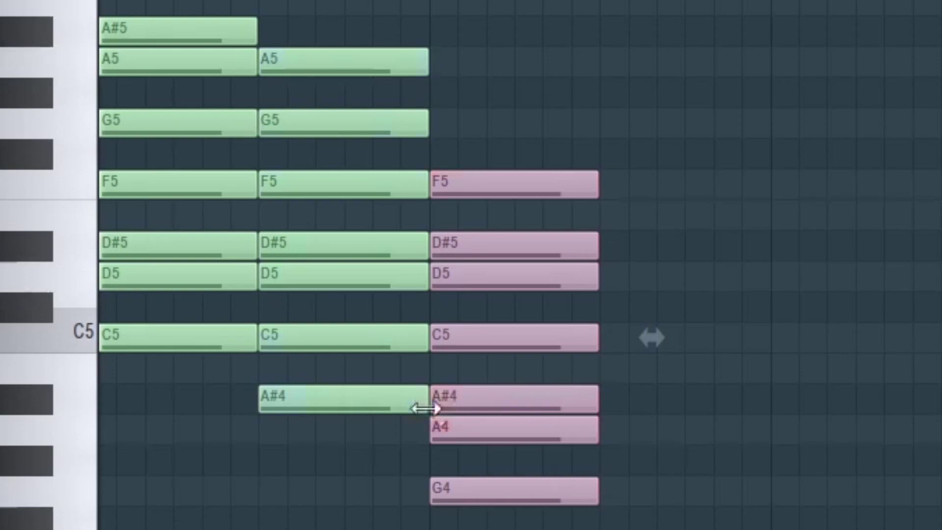
{"action": "left_click", "coordinate": [370, 48]}
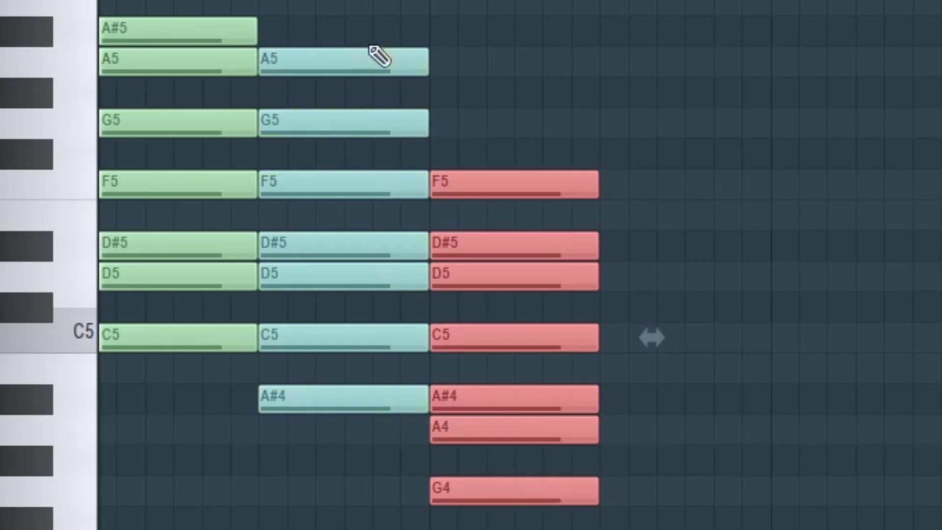
{"action": "scroll", "coordinate": [460, 306], "scroll_direction": "down", "scroll_amount": 2}
{"action": "left_click_drag", "start_coordinate": [383, 109], "coordinate": [429, 529]}
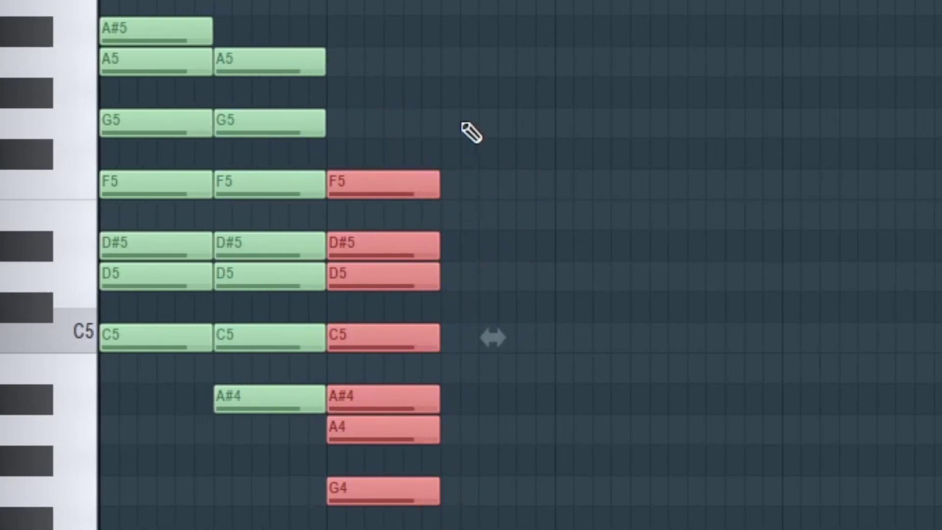
{"action": "scroll", "coordinate": [428, 376], "scroll_direction": "down", "scroll_amount": 2}
{"action": "left_click", "coordinate": [270, 54]}
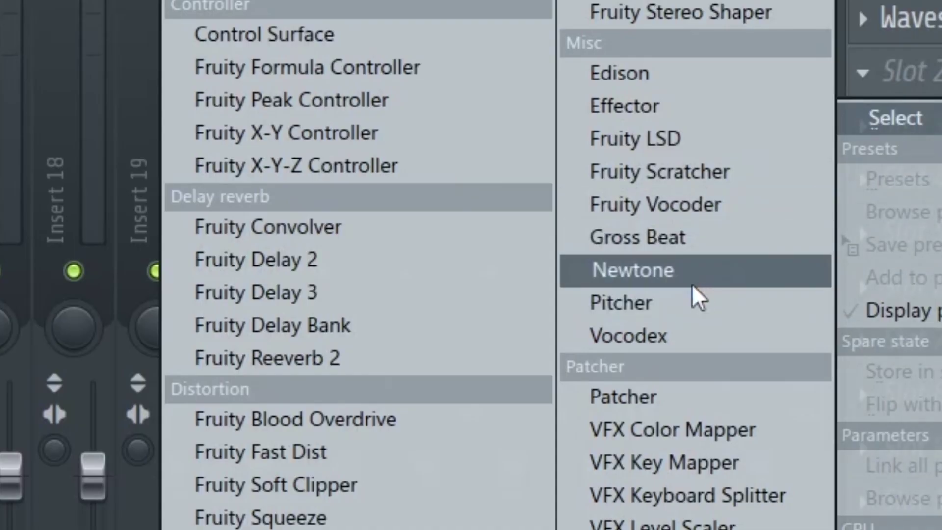
Step: Load Pitcher onto the Main Vocal insert and move its window aside
{"action": "left_click", "coordinate": [687, 301]}
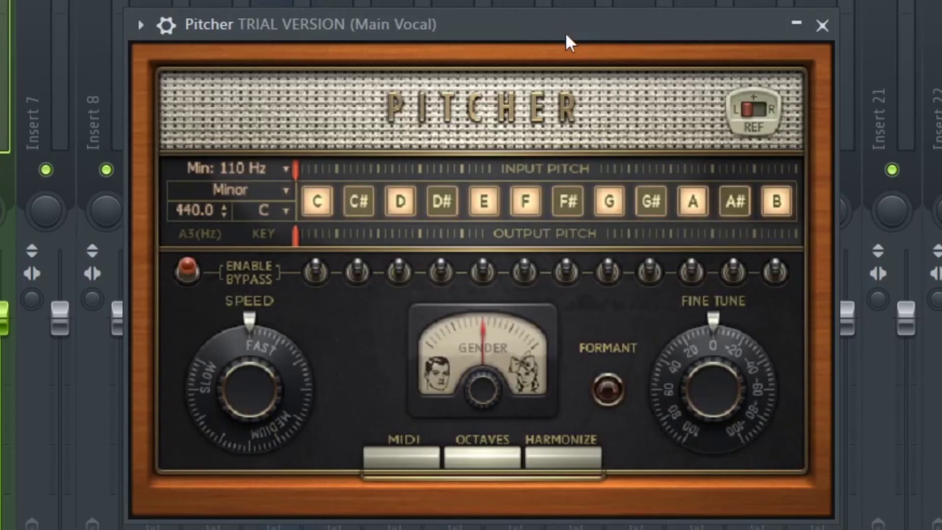
{"action": "left_click_drag", "start_coordinate": [638, 62], "coordinate": [567, 39]}
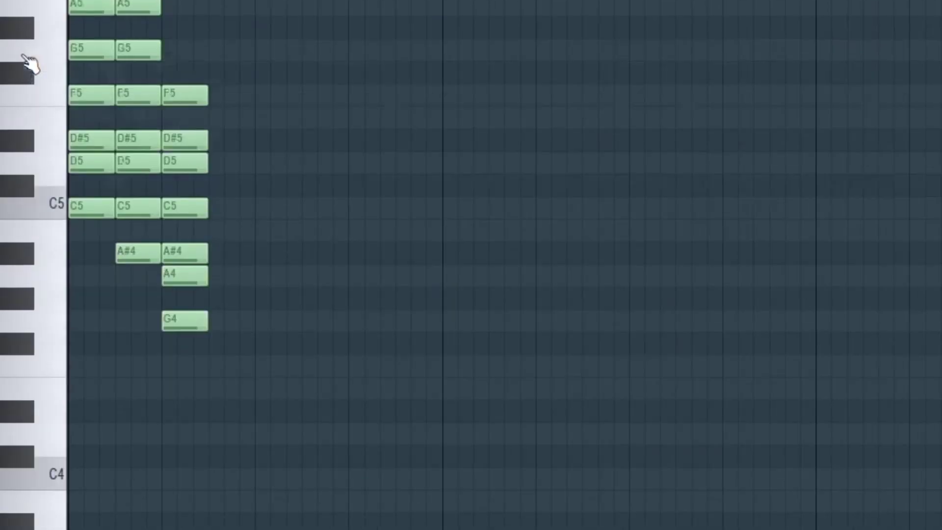
{"action": "left_click_drag", "start_coordinate": [137, 118], "coordinate": [227, 240]}
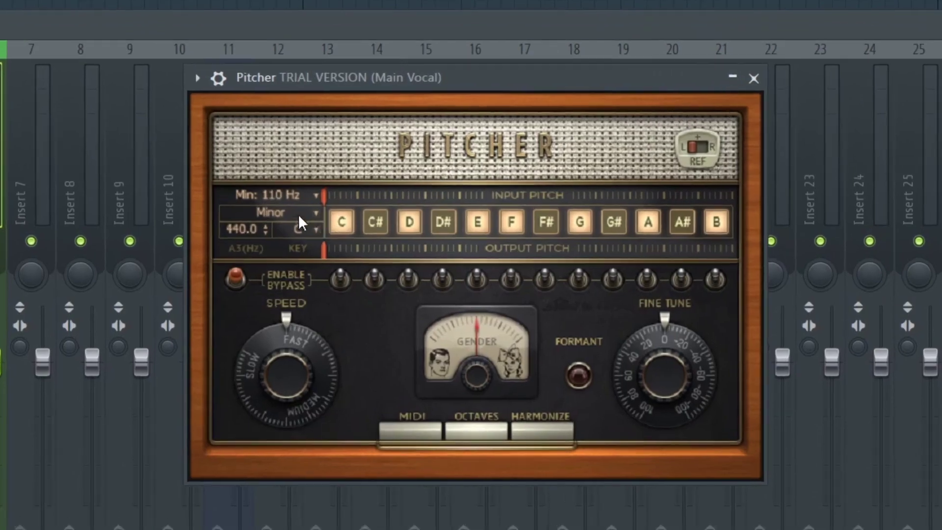
Step: Switch Pitcher's scale to Major and pick a key from its Key list
{"action": "left_click", "coordinate": [345, 235]}
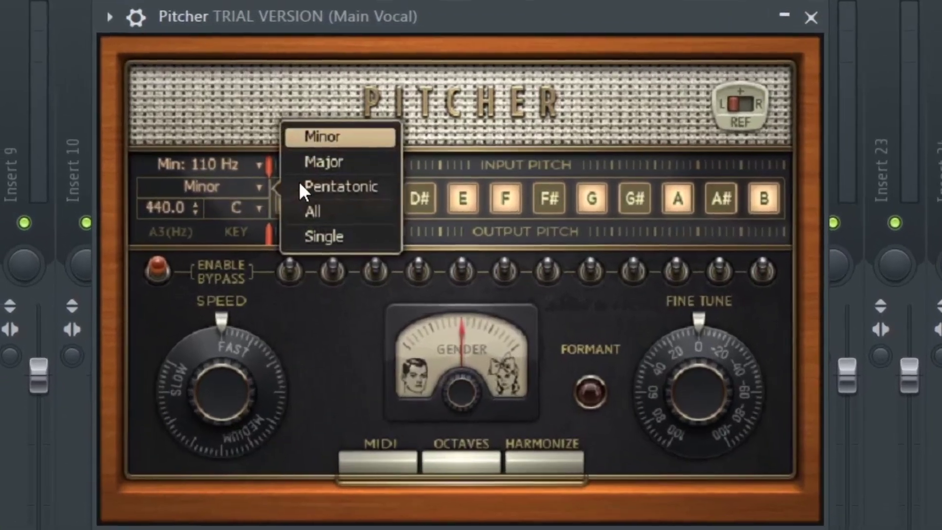
{"action": "left_click", "coordinate": [408, 223]}
{"action": "left_click", "coordinate": [255, 205]}
{"action": "left_click", "coordinate": [312, 280]}
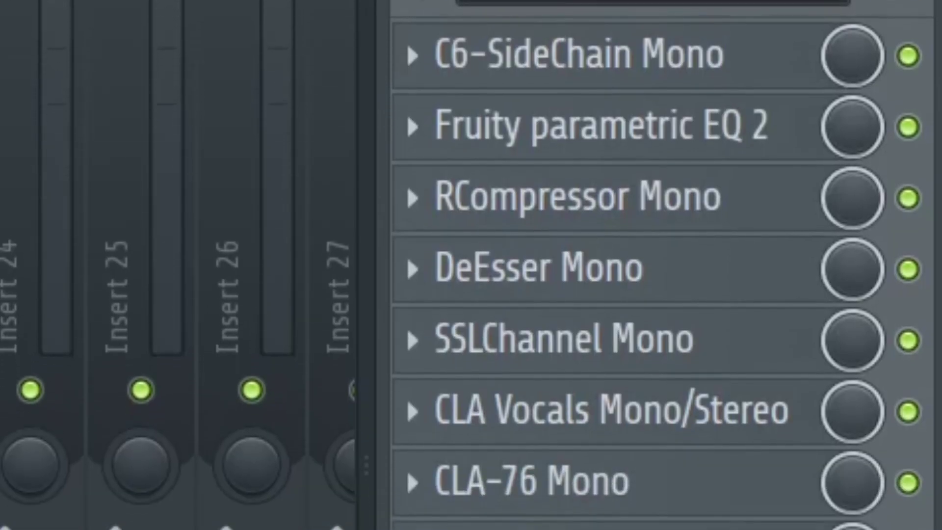
{"action": "scroll", "coordinate": [652, 274], "scroll_direction": "down", "scroll_amount": 2}
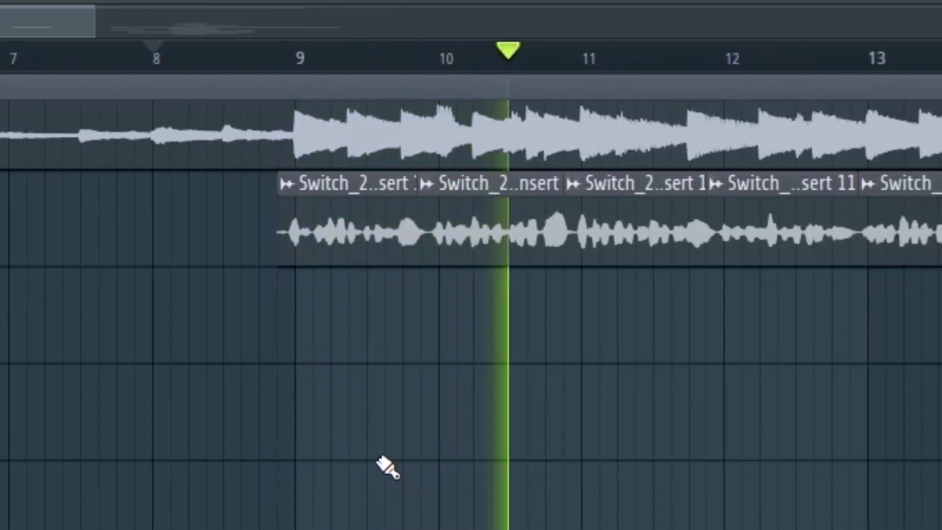
{"action": "scroll", "coordinate": [378, 459], "scroll_direction": "down", "scroll_amount": 2}
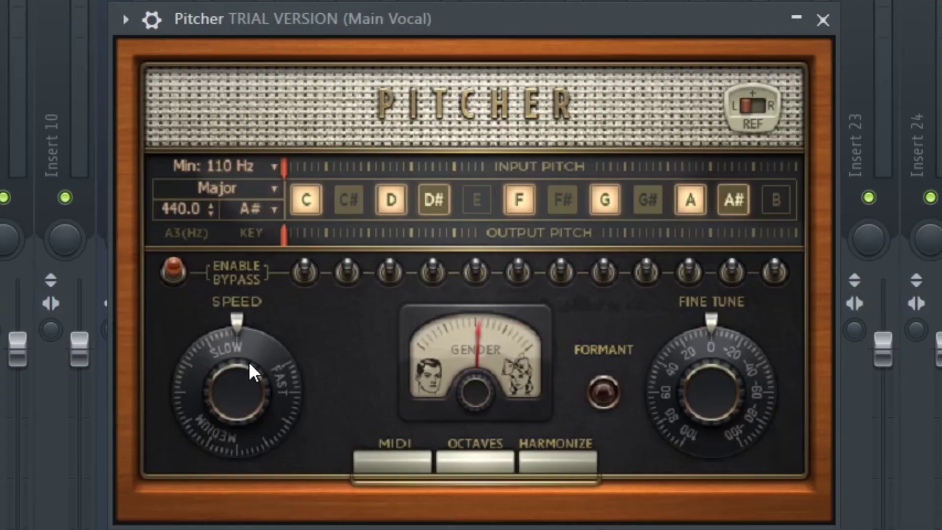
Step: Turn Pitcher's correction speed toward fast and change its key from A to A#
{"action": "left_click_drag", "start_coordinate": [248, 358], "coordinate": [249, 329]}
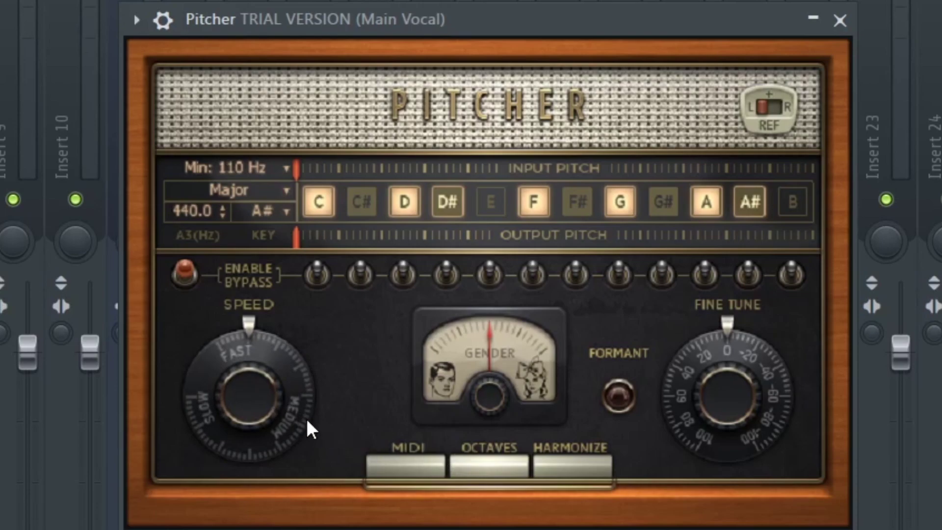
{"action": "left_click_drag", "start_coordinate": [297, 416], "coordinate": [297, 402]}
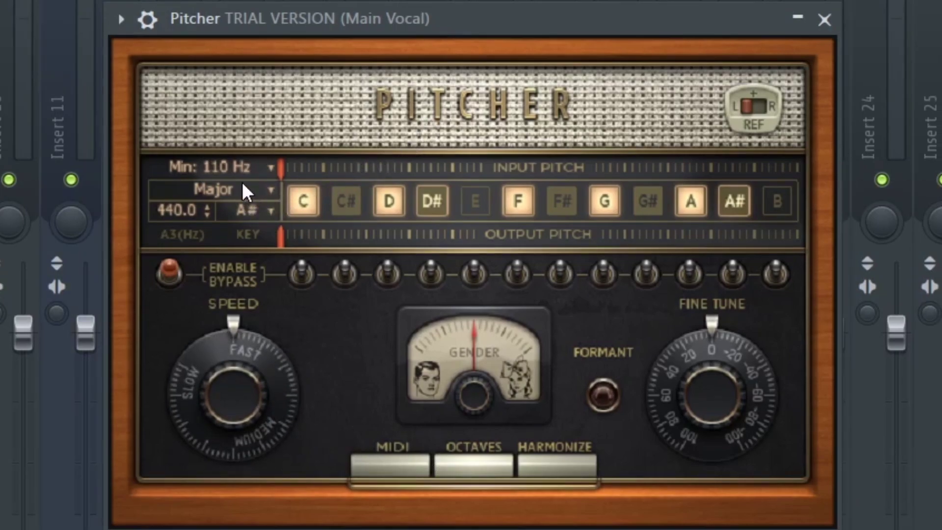
{"action": "left_click_drag", "start_coordinate": [243, 210], "coordinate": [242, 204]}
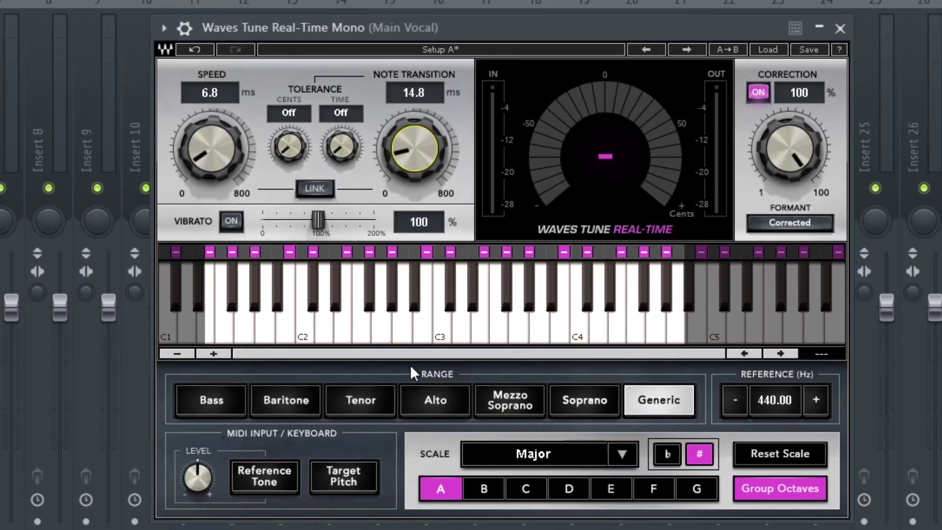
Step: Try Waves Tune's Baritone, Tenor and Alto ranges, settle on Generic, and open the Scale list
{"action": "left_click", "coordinate": [282, 407]}
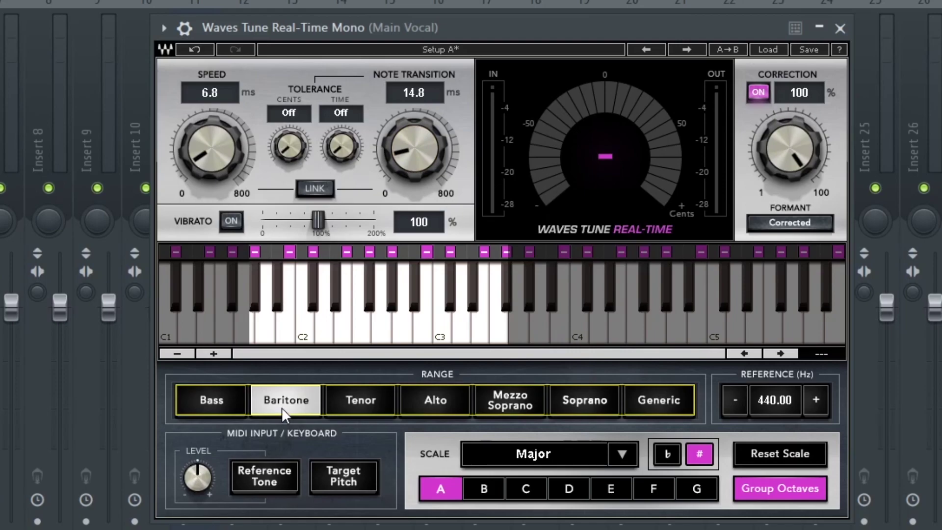
{"action": "left_click", "coordinate": [369, 400]}
{"action": "left_click", "coordinate": [442, 406]}
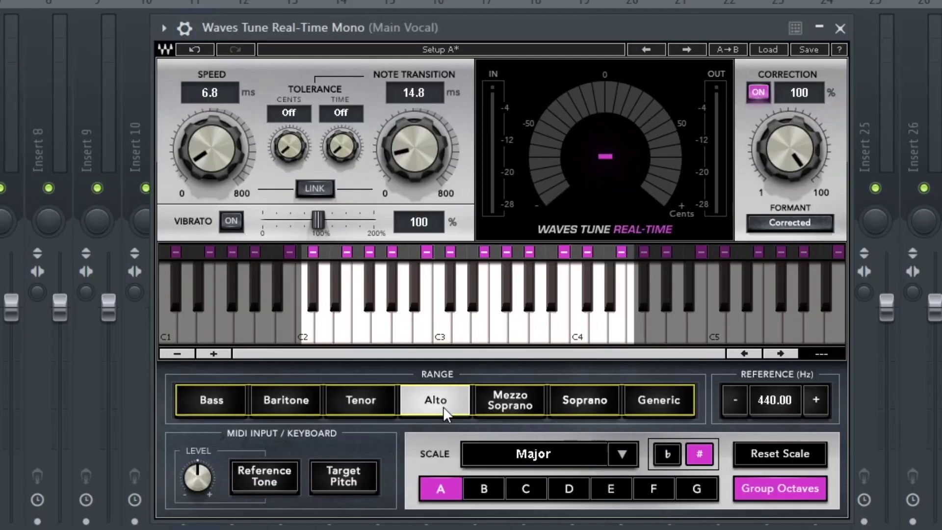
{"action": "left_click", "coordinate": [274, 407]}
{"action": "left_click", "coordinate": [388, 397]}
{"action": "left_click", "coordinate": [438, 404]}
{"action": "left_click", "coordinate": [651, 412]}
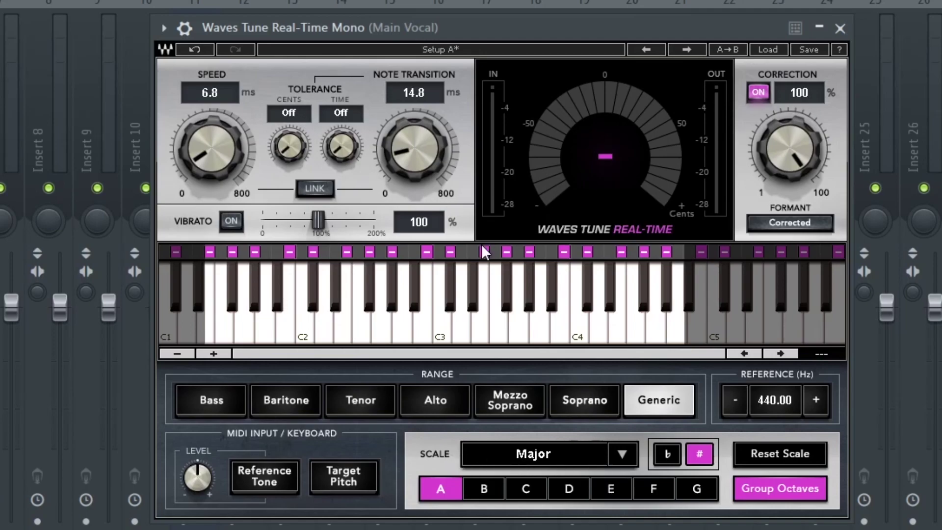
{"action": "left_click", "coordinate": [623, 459]}
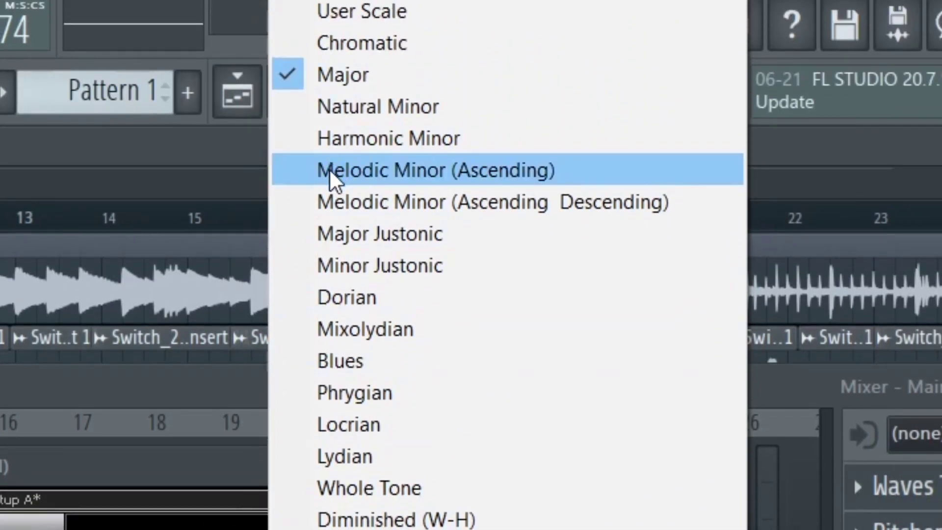
Step: Dismiss Waves Tune's Scale dropdown with Escape, keeping Major
{"action": "key", "text": "Escape"}
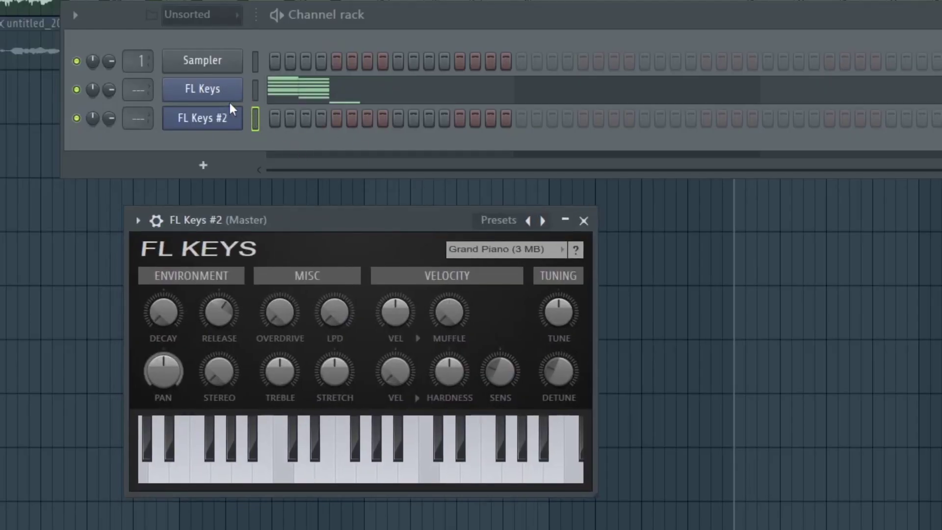
Step: Open FL Keys #2 in the piano roll and recentre Pitcher's TUNE knob
{"action": "right_click", "coordinate": [230, 109]}
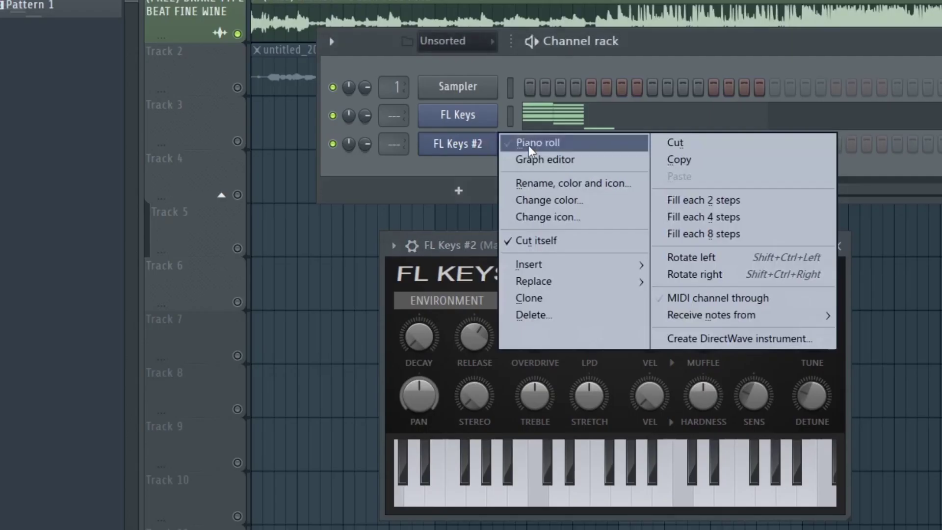
{"action": "left_click", "coordinate": [277, 118]}
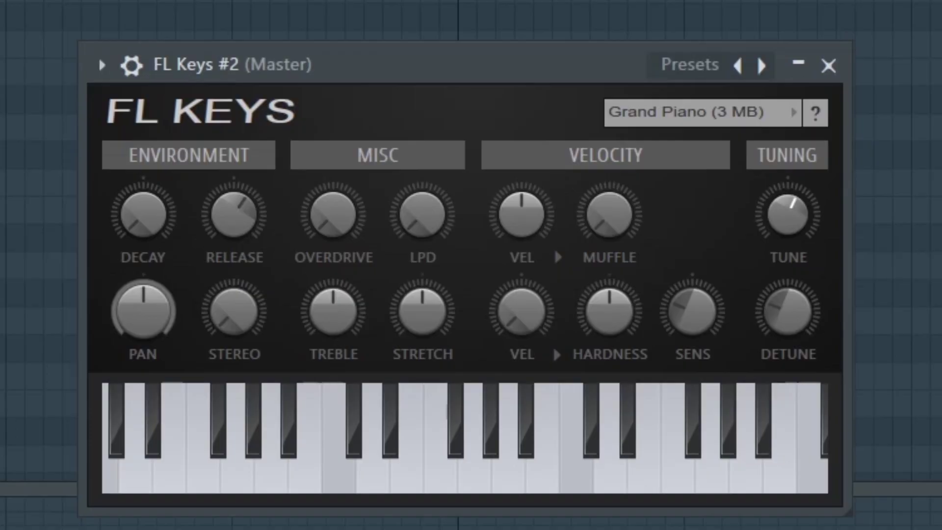
{"action": "left_click_drag", "start_coordinate": [811, 226], "coordinate": [812, 235]}
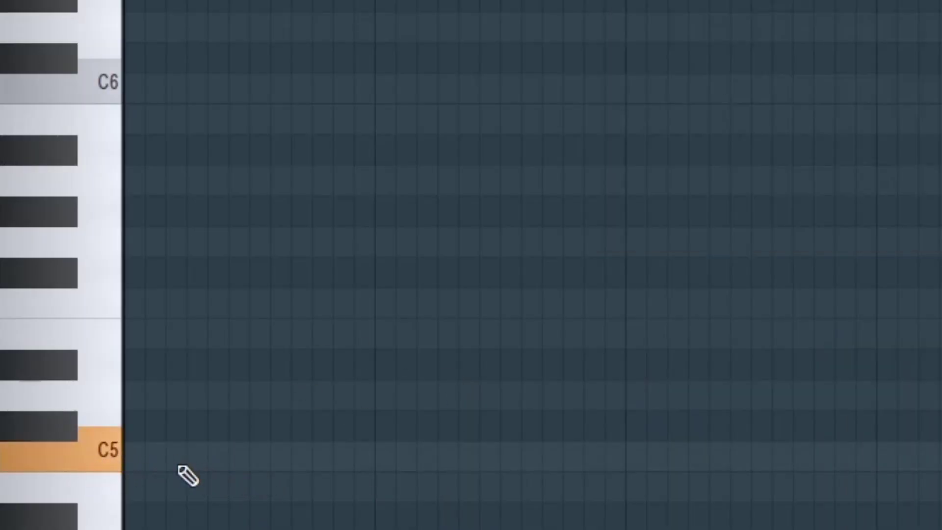
Step: Draw the C5, D5, D#5, F5, G5, A5 and A#5 notes at the grid start
{"action": "left_click_drag", "start_coordinate": [179, 467], "coordinate": [48, 465]}
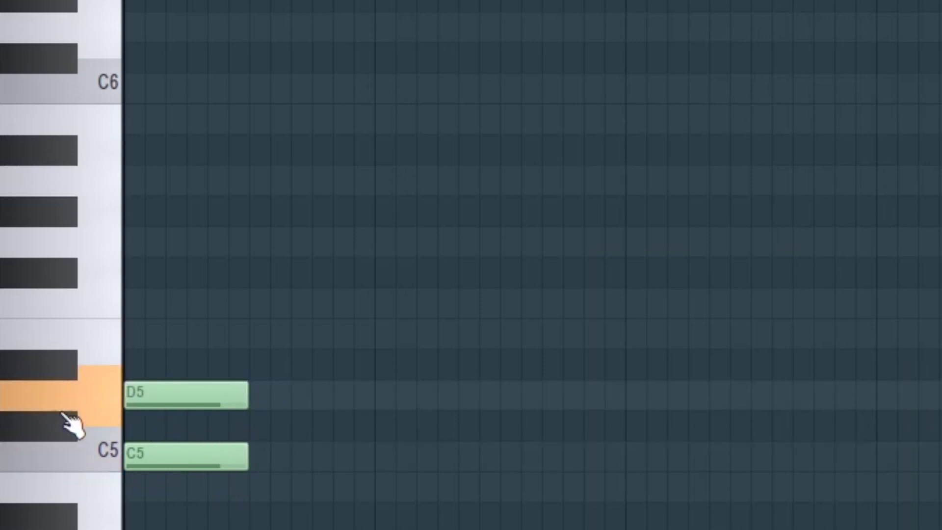
{"action": "left_click", "coordinate": [182, 363]}
{"action": "left_click_drag", "start_coordinate": [169, 303], "coordinate": [45, 289]}
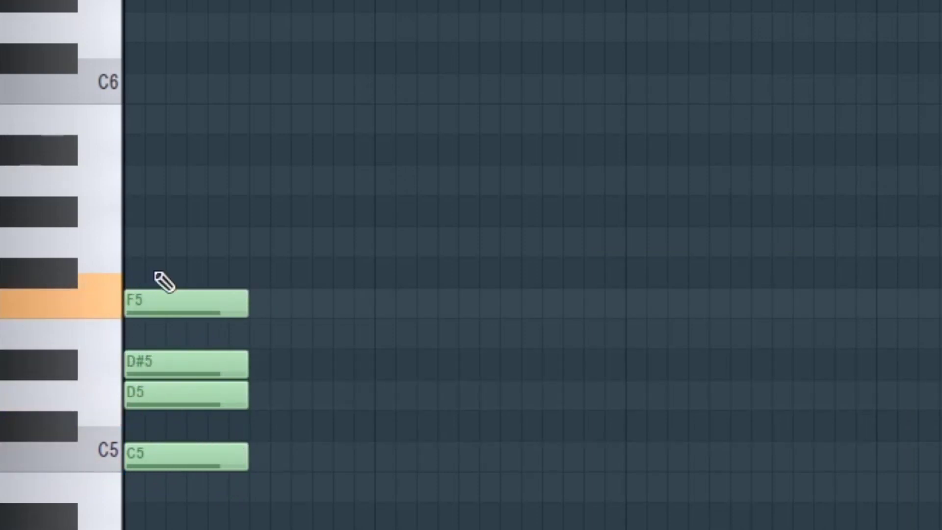
{"action": "left_click_drag", "start_coordinate": [189, 243], "coordinate": [99, 242]}
{"action": "left_click_drag", "start_coordinate": [187, 181], "coordinate": [105, 179]}
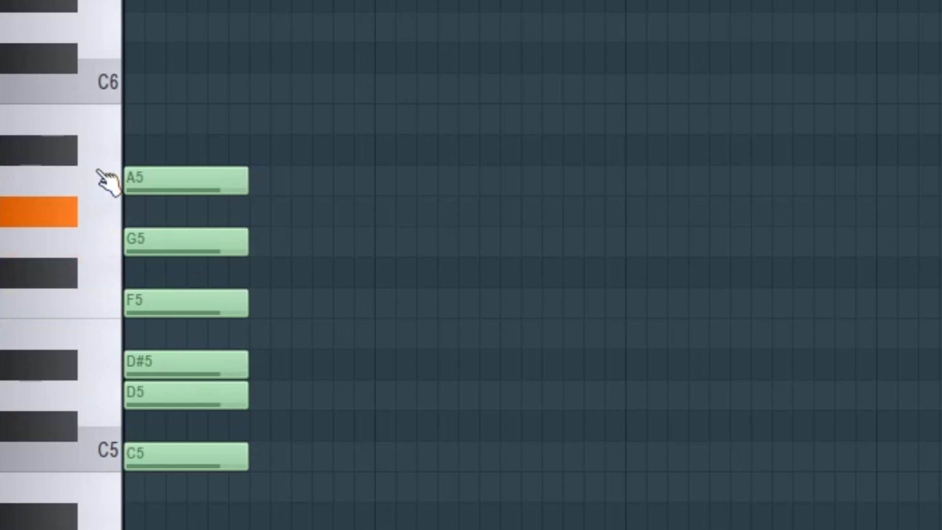
{"action": "left_click_drag", "start_coordinate": [161, 149], "coordinate": [45, 140]}
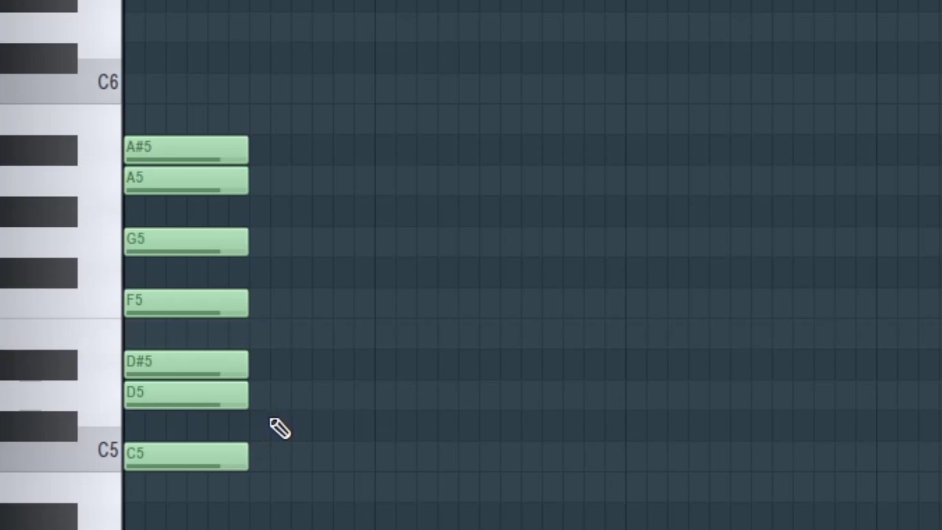
Step: Select the seven-note column and audition A#5, A5, G5, D#5, D5 and C5
{"action": "left_click_drag", "start_coordinate": [179, 105], "coordinate": [227, 411]}
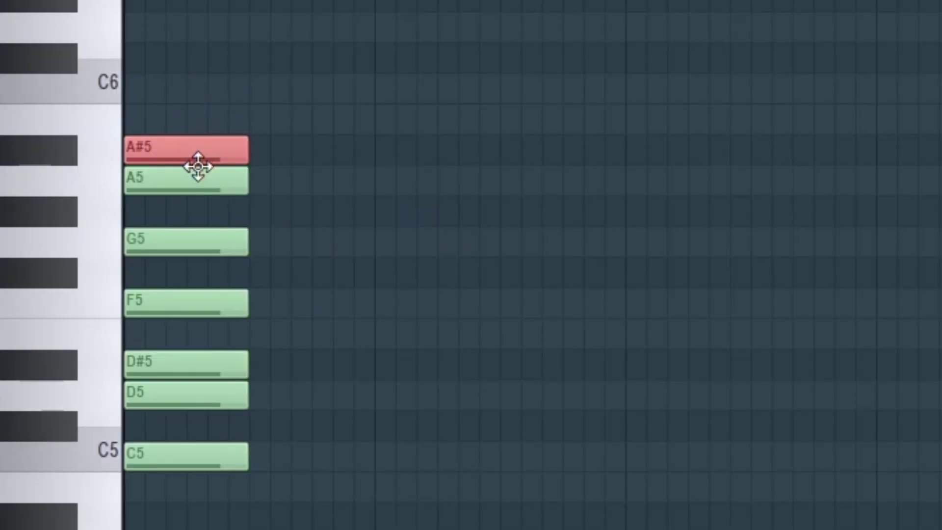
{"action": "left_click", "coordinate": [202, 180]}
{"action": "left_click", "coordinate": [201, 242]}
{"action": "left_click", "coordinate": [194, 364]}
{"action": "left_click", "coordinate": [191, 395]}
{"action": "left_click", "coordinate": [206, 456]}
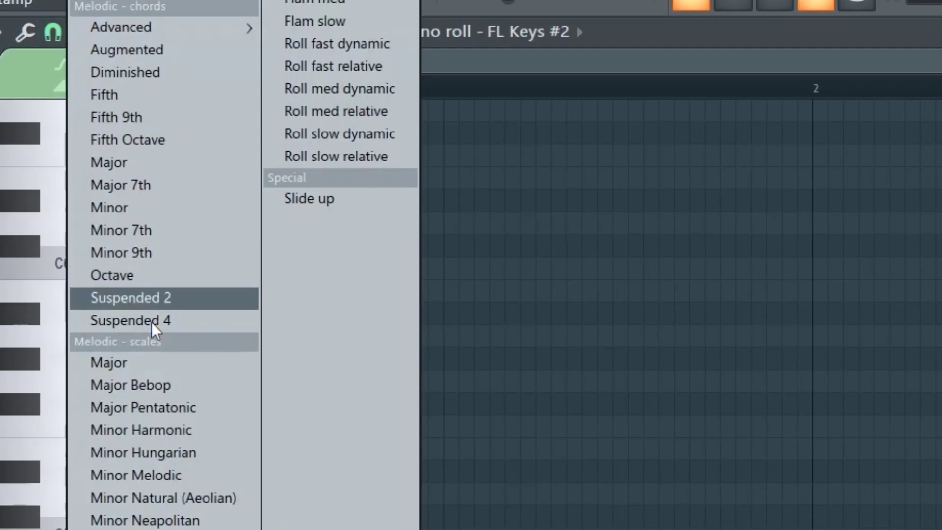
Step: Stamp a Major scale starting on A#4 beside the stack, then clear the selection
{"action": "left_click", "coordinate": [105, 362]}
{"action": "left_click", "coordinate": [314, 425]}
{"action": "left_click_drag", "start_coordinate": [323, 436], "coordinate": [266, 460]}
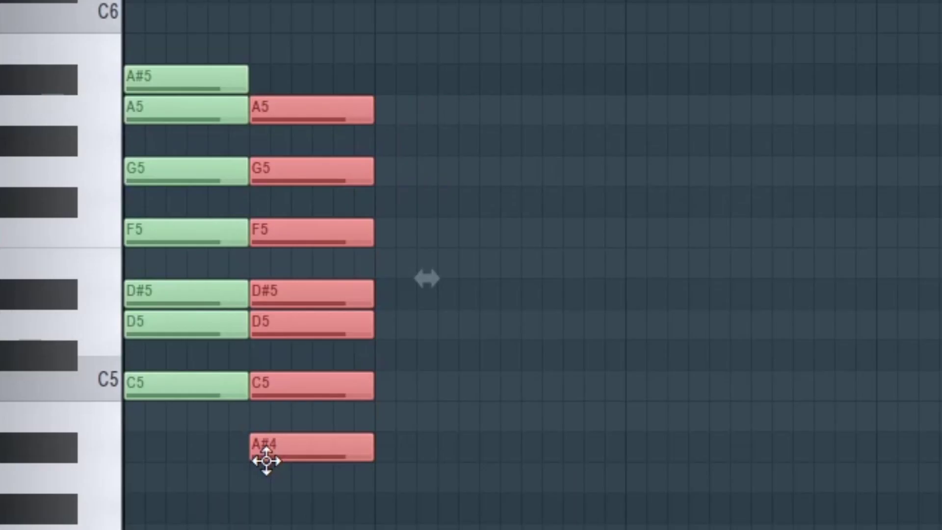
{"action": "key", "text": "ctrl+d"}
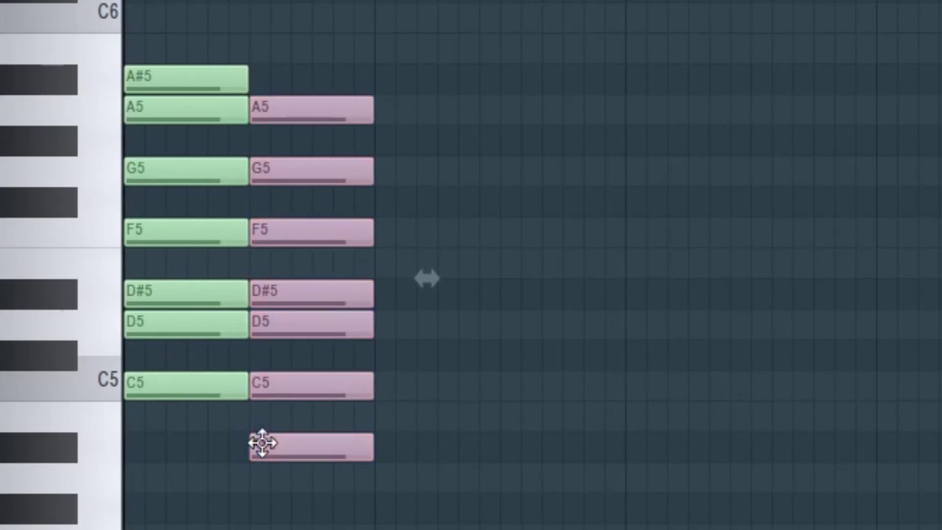
{"action": "key", "text": "ctrl+d"}
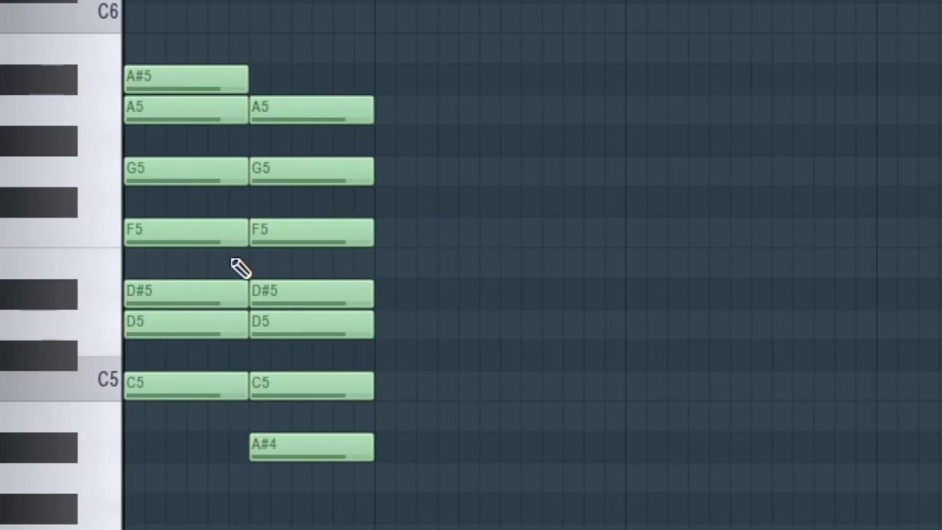
{"action": "scroll", "coordinate": [248, 269], "scroll_direction": "up", "scroll_amount": 2}
{"action": "key", "text": "ctrl+z"}
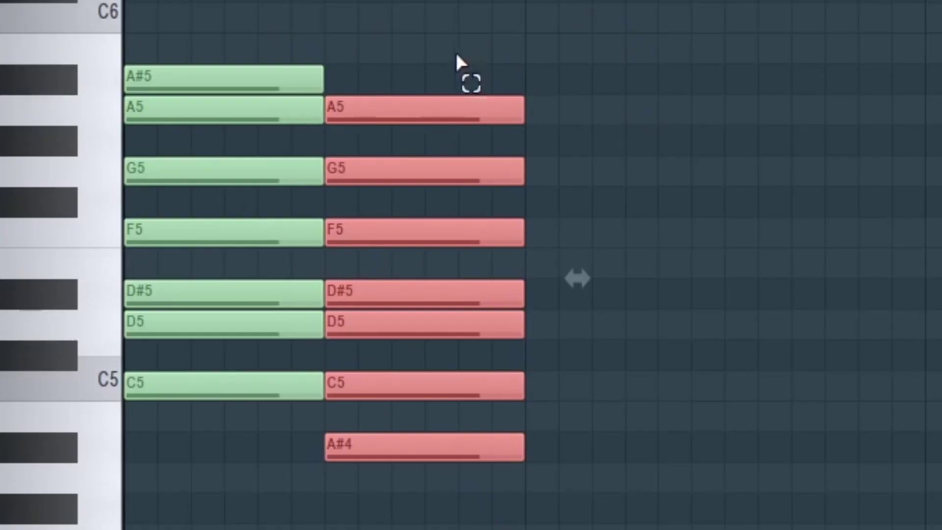
Step: Stamp a Minor Natural (Aeolian) scale from G4 and select the middle column
{"action": "left_click_drag", "start_coordinate": [464, 37], "coordinate": [450, 349]}
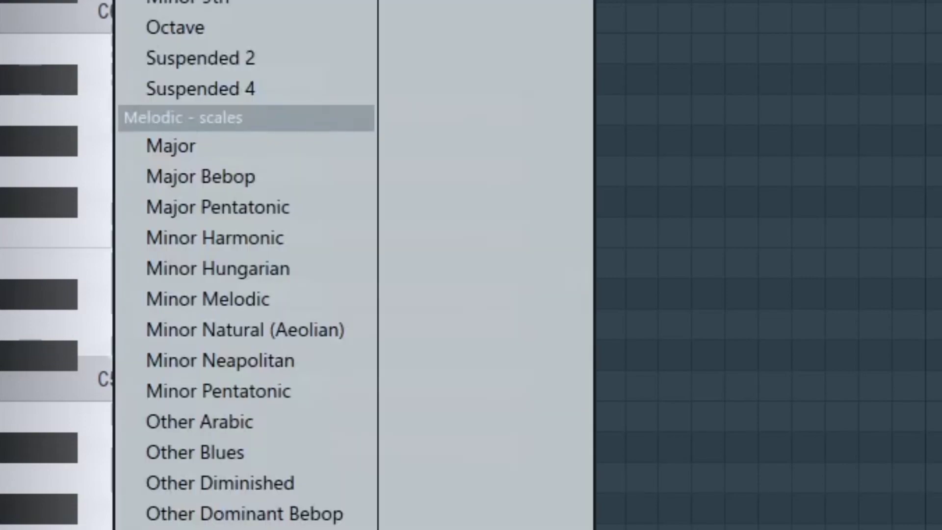
{"action": "left_click", "coordinate": [316, 338]}
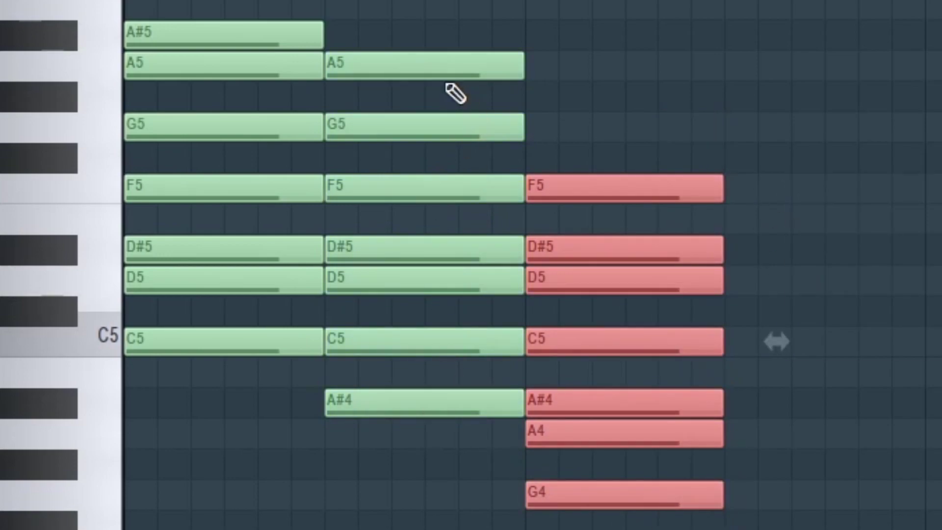
{"action": "left_click_drag", "start_coordinate": [446, 86], "coordinate": [461, 371]}
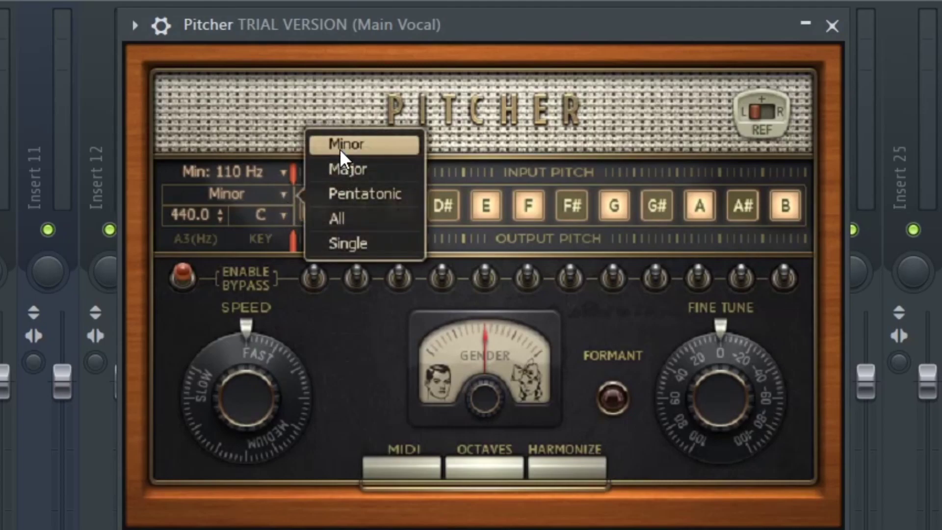
Step: Set Pitcher's correction to G with the Minor scale, then listen to the Main Vocal
{"action": "left_click", "coordinate": [339, 148]}
{"action": "left_click", "coordinate": [275, 216]}
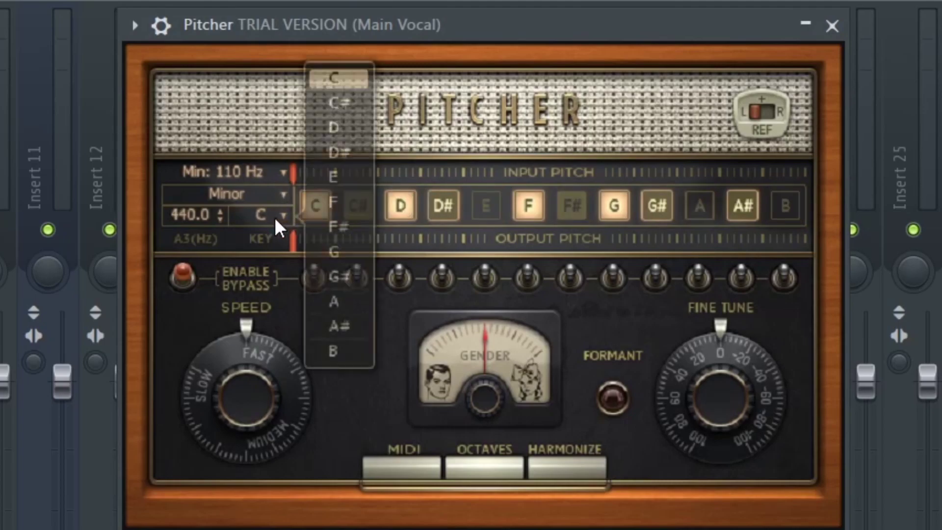
{"action": "left_click", "coordinate": [341, 248]}
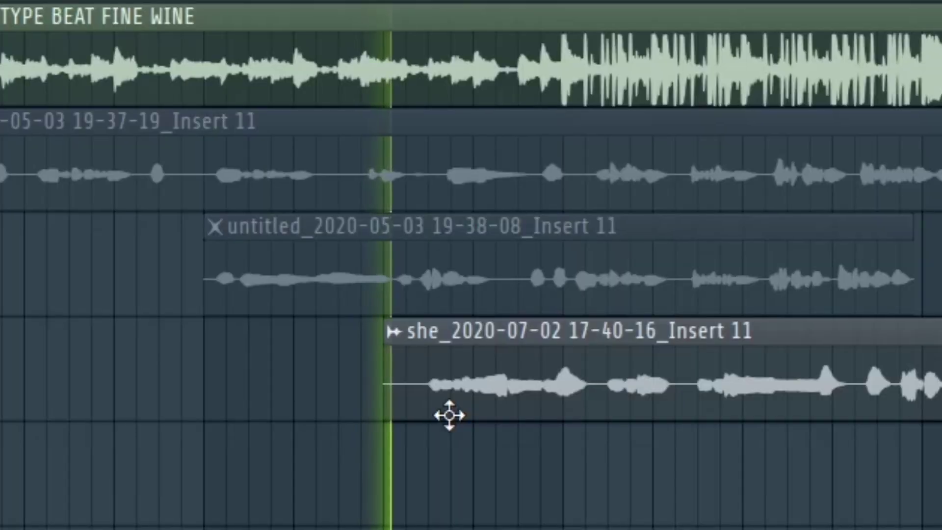
{"action": "scroll", "coordinate": [110, 275], "scroll_direction": "up", "scroll_amount": 2}
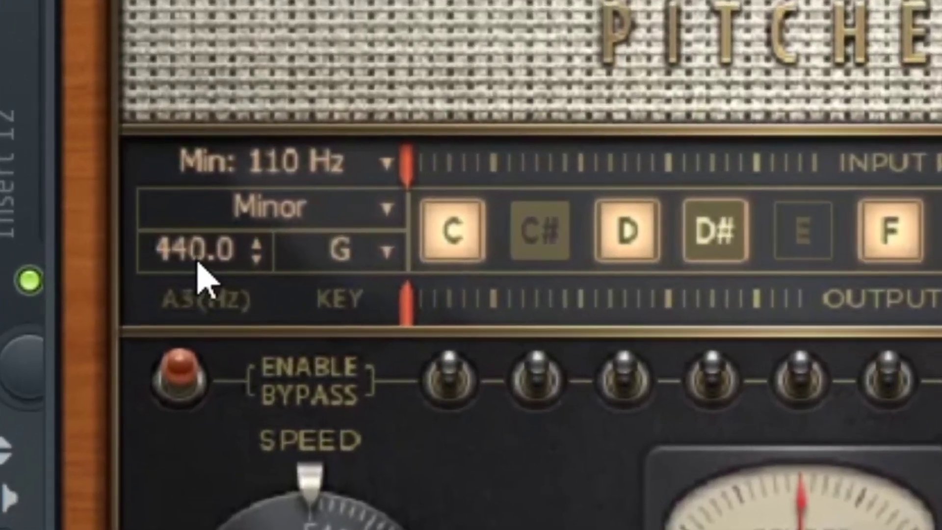
{"action": "scroll", "coordinate": [196, 244], "scroll_direction": "down", "scroll_amount": 5}
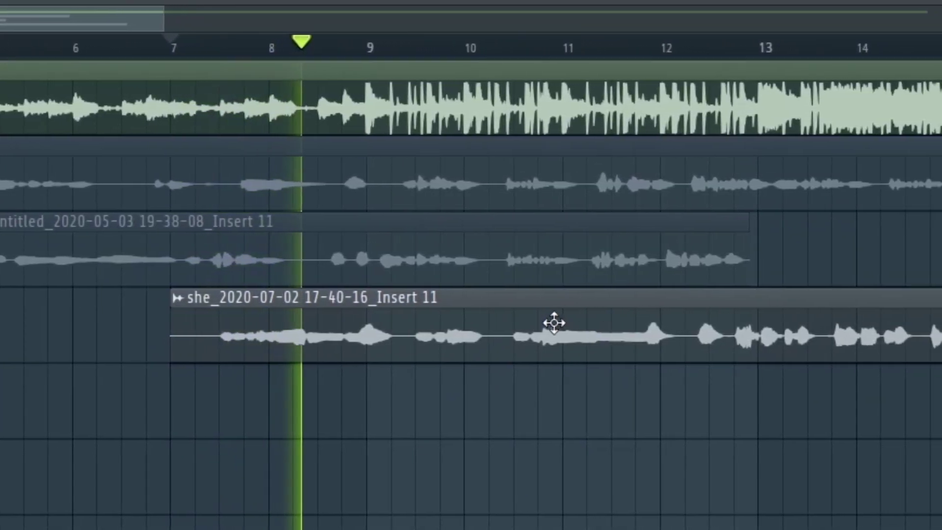
{"action": "scroll", "coordinate": [371, 417], "scroll_direction": "up", "scroll_amount": 2}
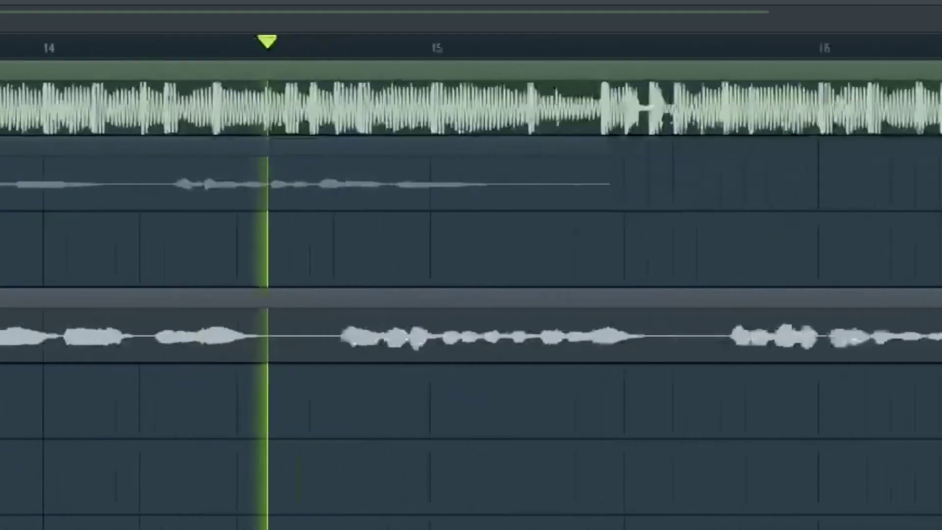
{"action": "scroll", "coordinate": [446, 417], "scroll_direction": "down", "scroll_amount": 4, "text": "ctrl"}
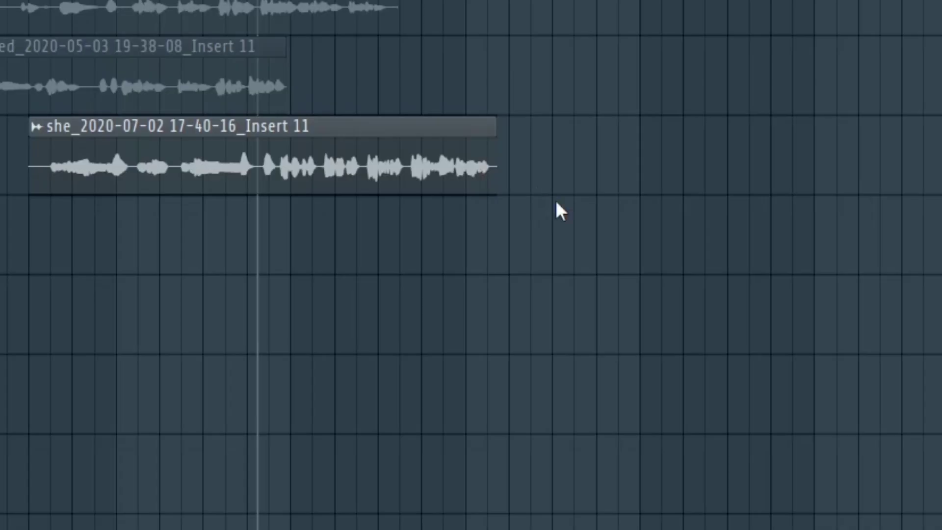
Step: Save she.flp with Ctrl+S and marquee-select the full length of the she_ vocal clip
{"action": "key", "text": "ctrl+s"}
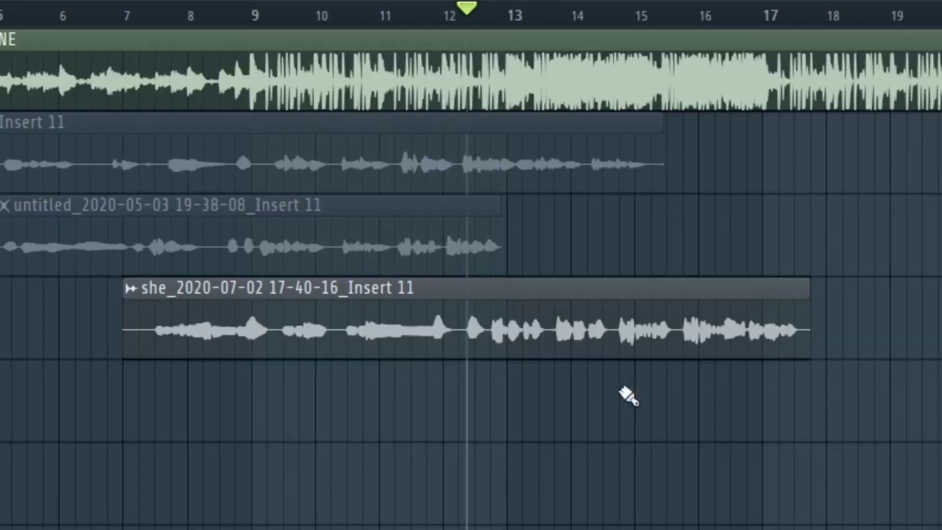
{"action": "left_click_drag", "start_coordinate": [146, 279], "coordinate": [486, 369]}
{"action": "scroll", "coordinate": [759, 397], "scroll_direction": "down", "scroll_amount": 2}
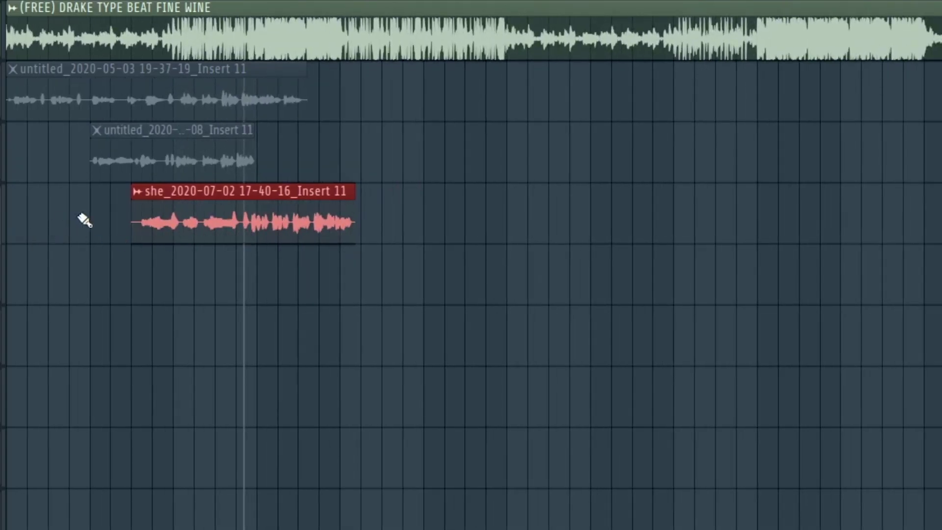
{"action": "mouse_move", "coordinate": [104, 222]}
{"action": "left_mouse_down"}
{"action": "mouse_move", "coordinate": [877, 228]}
{"action": "mouse_move", "coordinate": [290, 226]}
{"action": "left_mouse_up"}
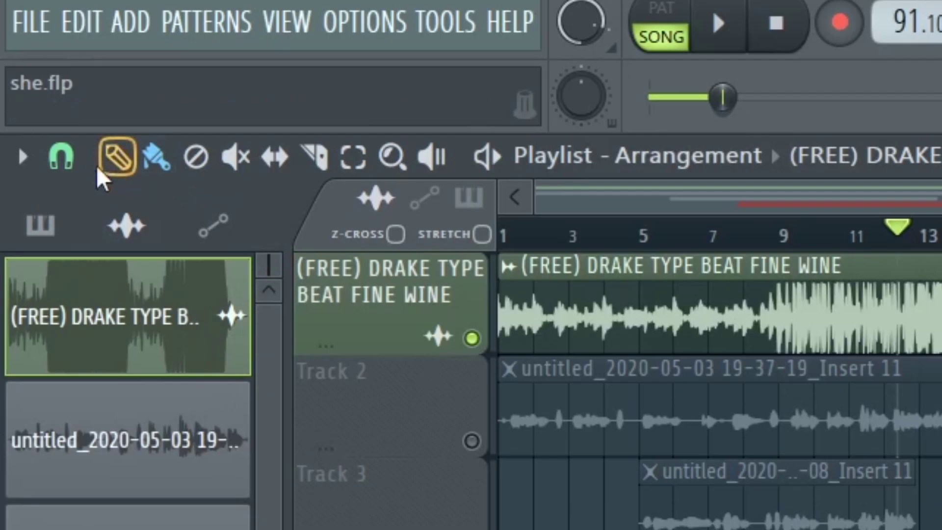
Step: Consolidate the vocal selection from its start into a new #2 clip, then clear the selection
{"action": "left_click", "coordinate": [20, 157]}
{"action": "mouse_move", "coordinate": [71, 242]}
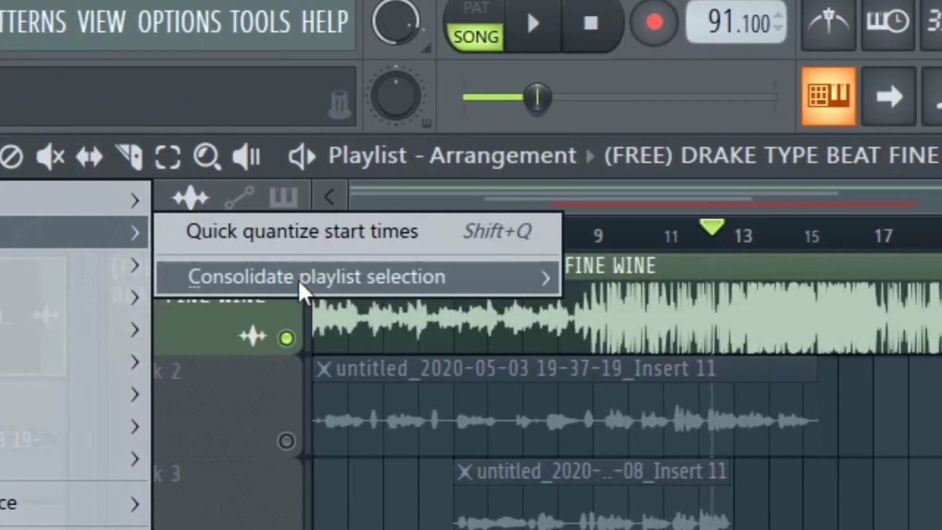
{"action": "mouse_move", "coordinate": [502, 285]}
{"action": "left_click", "coordinate": [683, 288]}
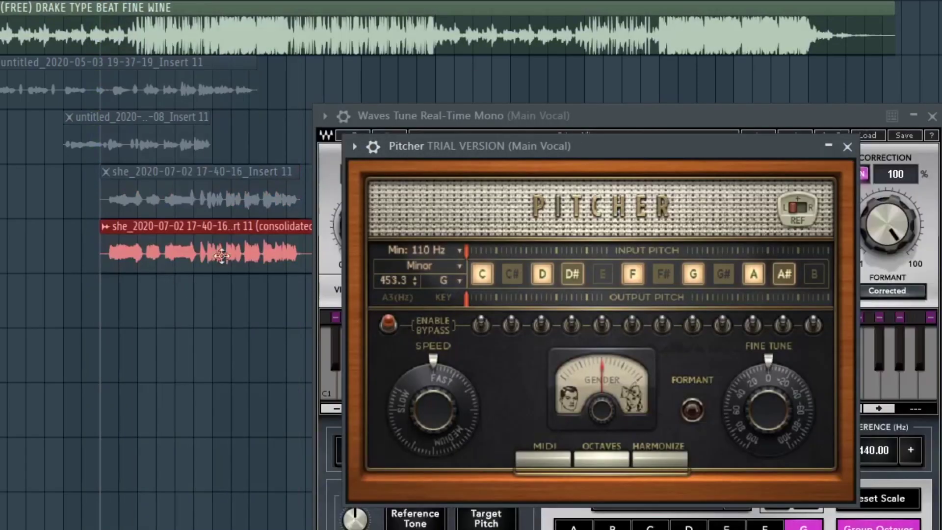
{"action": "left_click", "coordinate": [178, 322]}
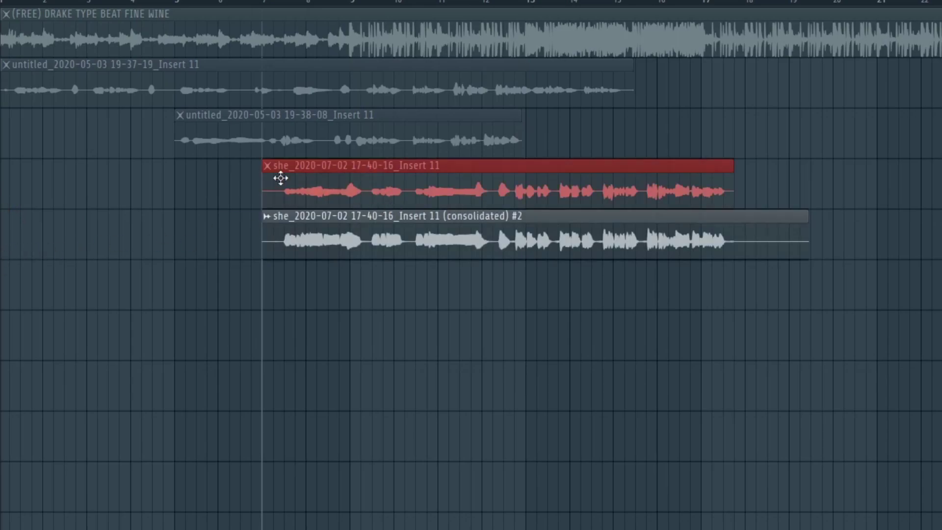
Step: Select the consolidated #2 vocal clip and play the arrangement from around bar 9
{"action": "left_click", "coordinate": [338, 246]}
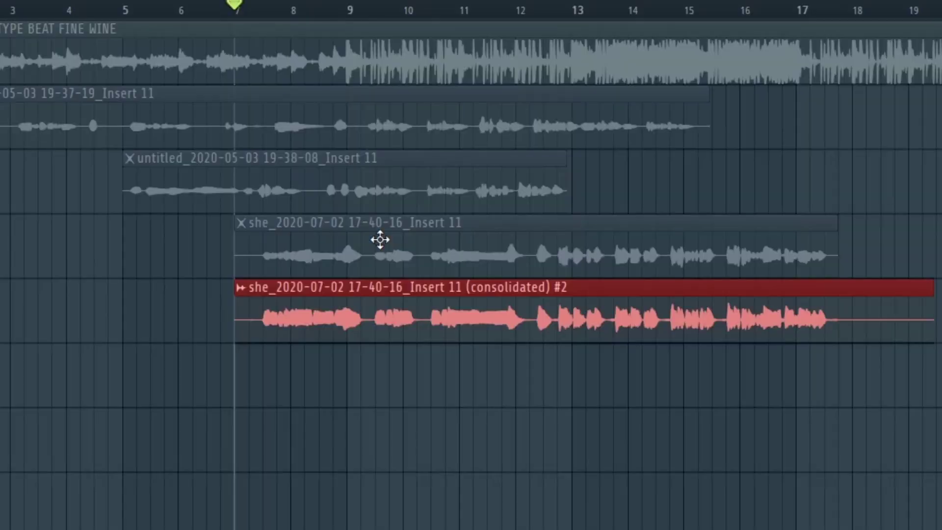
{"action": "left_click", "coordinate": [333, 93]}
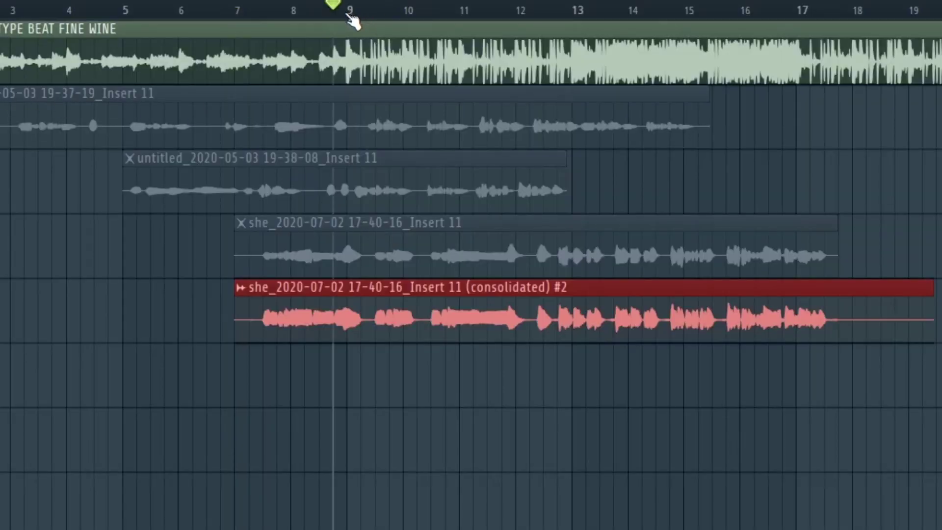
{"action": "scroll", "coordinate": [455, 381], "scroll_direction": "up", "scroll_amount": 3}
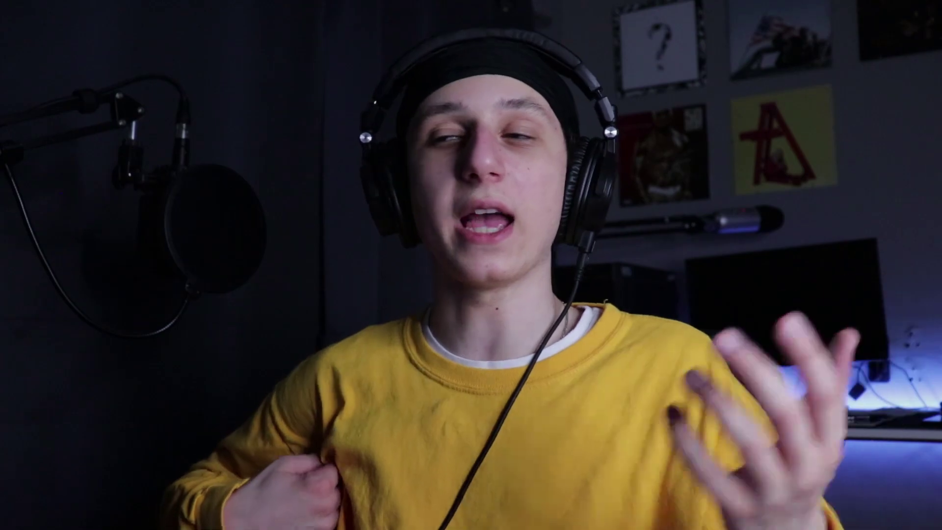